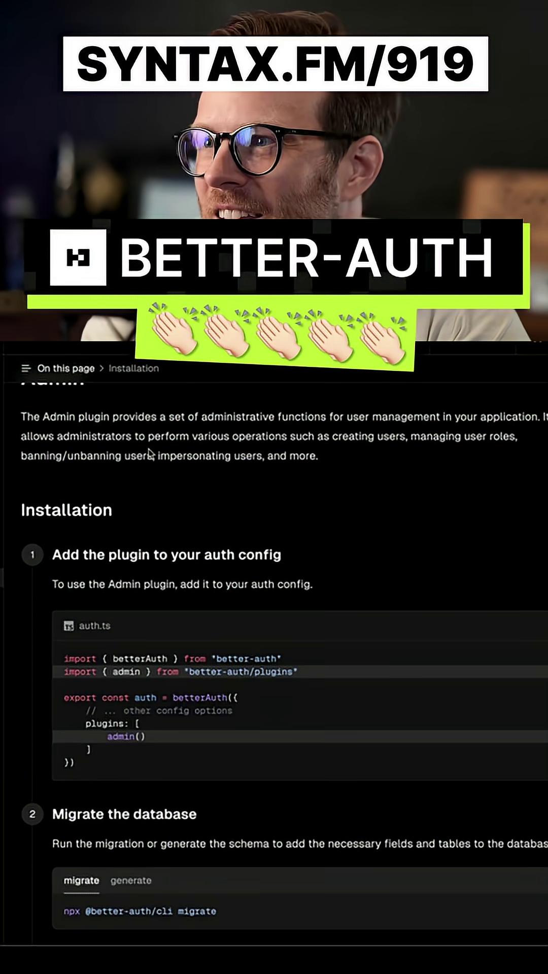
scroll(150, 454, "up", 2)
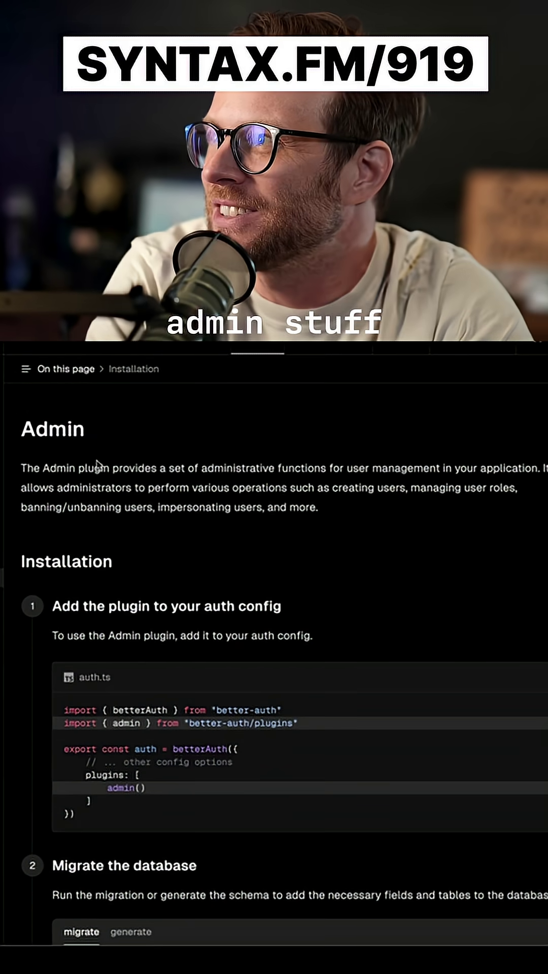
Step: Highlight the Admin plugin's introductory paragraph, then clear the highlight
triple_click(305, 463)
left_click(329, 511)
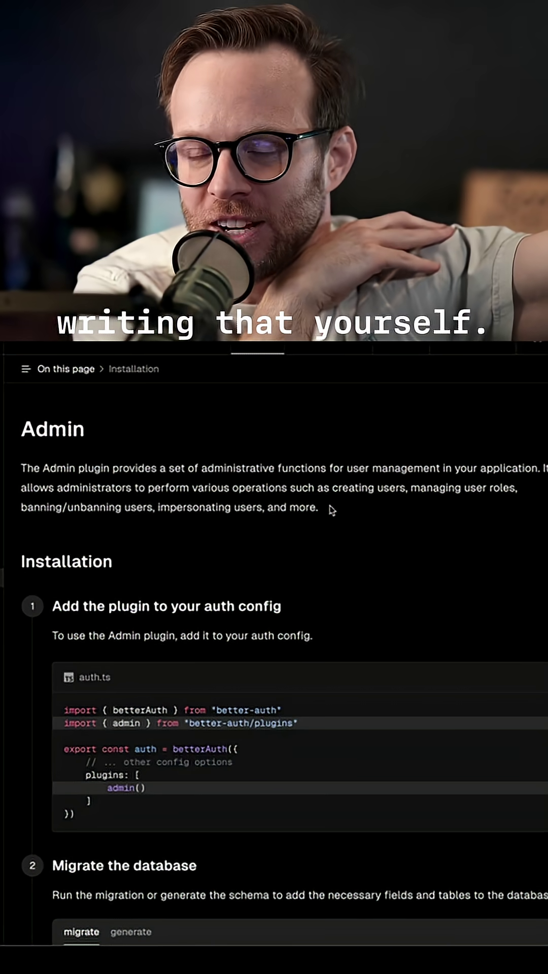
scroll(332, 510, "down", 1)
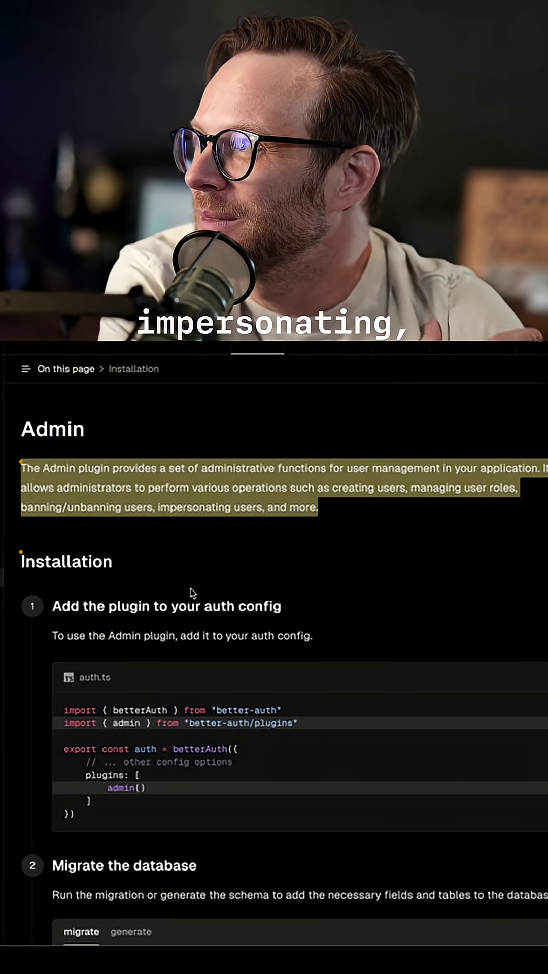
scroll(191, 652, "down", 3)
scroll(191, 601, "down", 3)
scroll(196, 598, "down", 10)
scroll(196, 598, "down", 3)
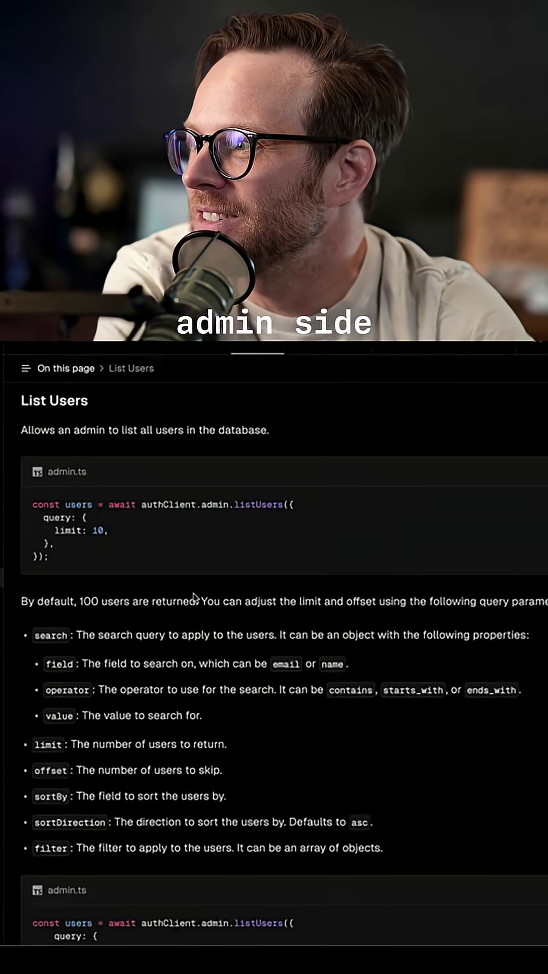
scroll(195, 598, "down", 4)
scroll(196, 598, "up", 3)
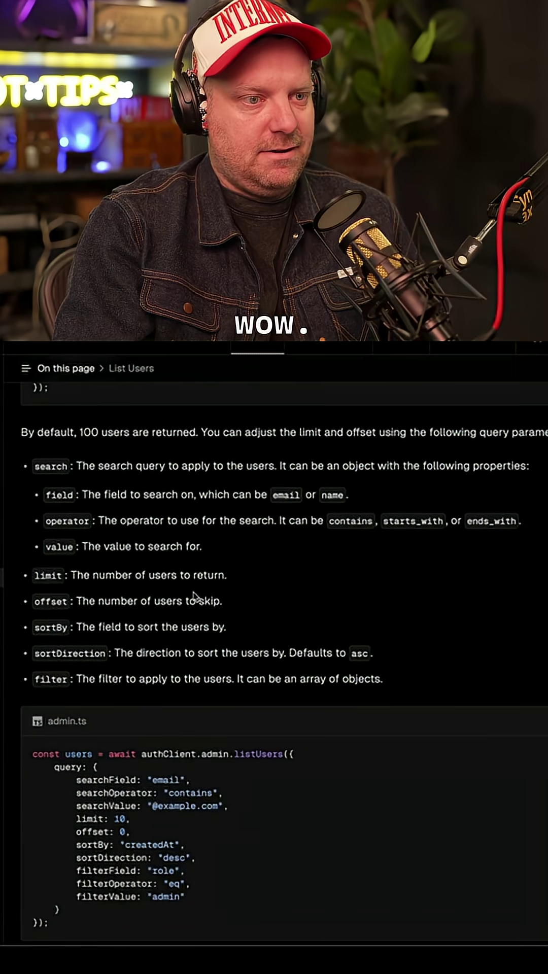
scroll(195, 598, "down", 5)
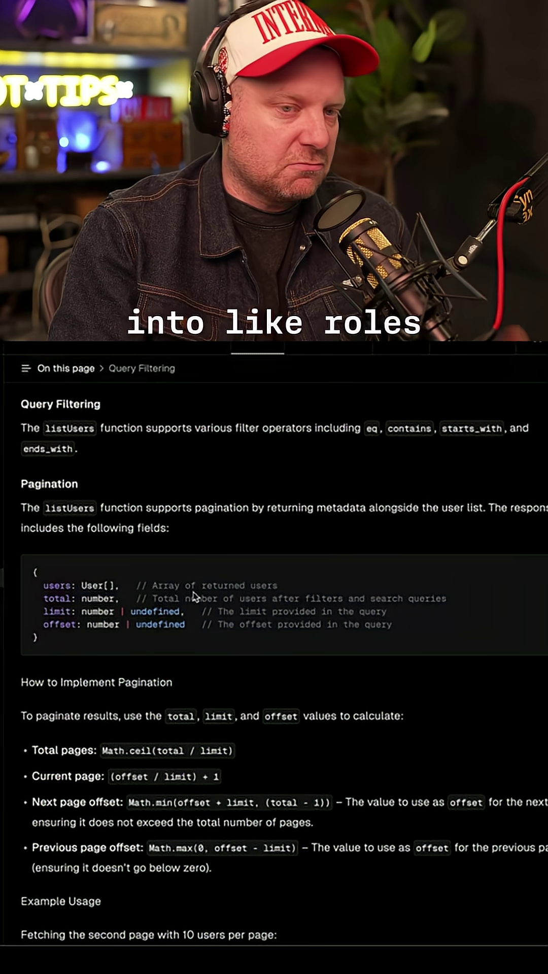
scroll(196, 598, "down", 1)
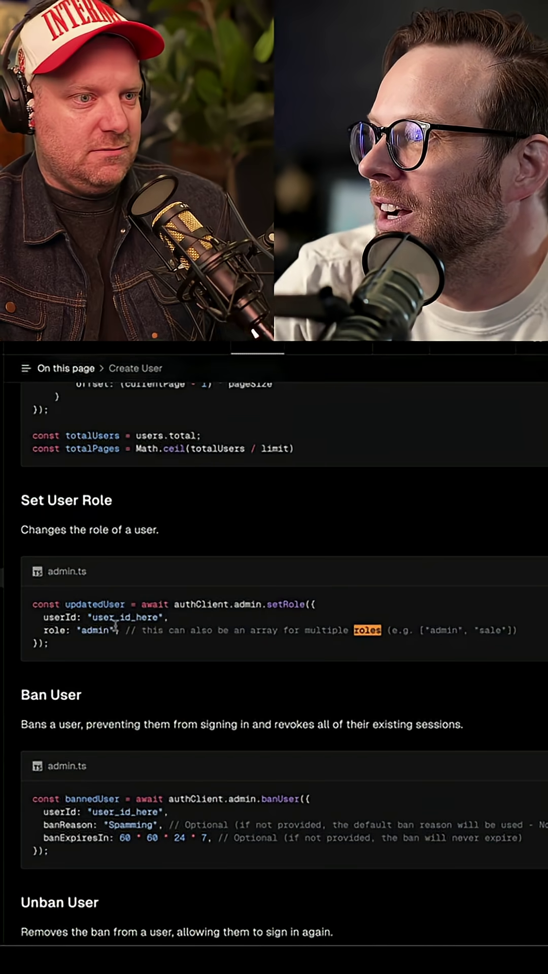
Step: Select the words 'admin' and 'setRole' in the setRole example, then clear the selection
double_click(107, 630)
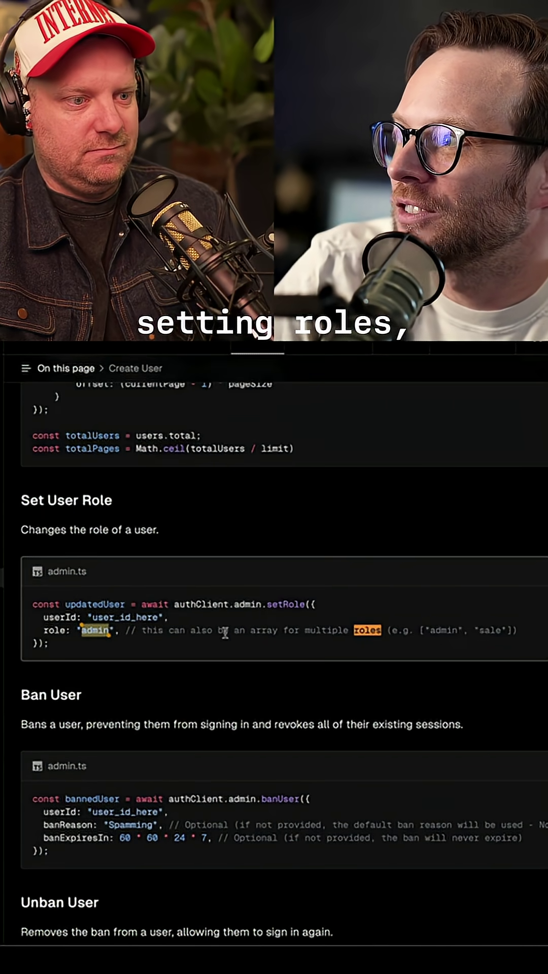
double_click(301, 604)
left_click(200, 719)
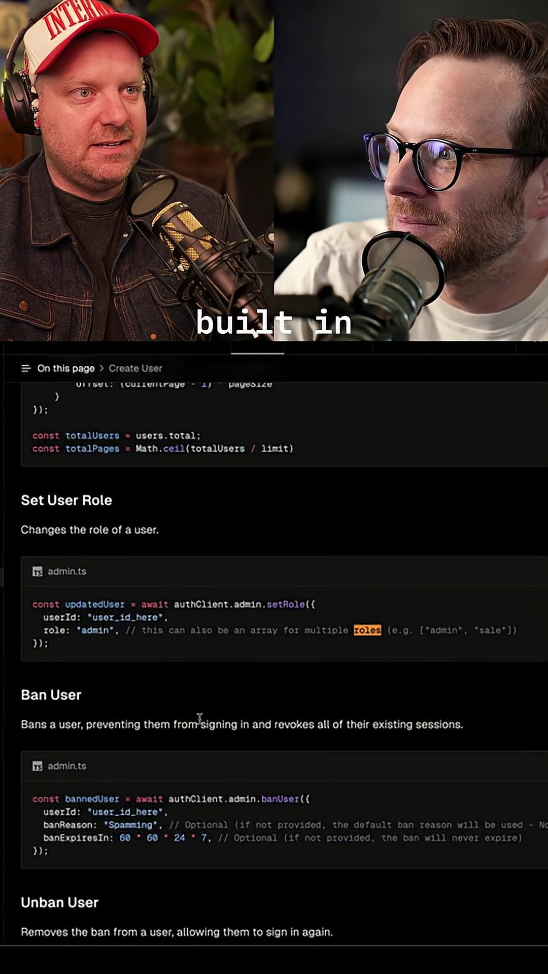
scroll(200, 718, "down", 2)
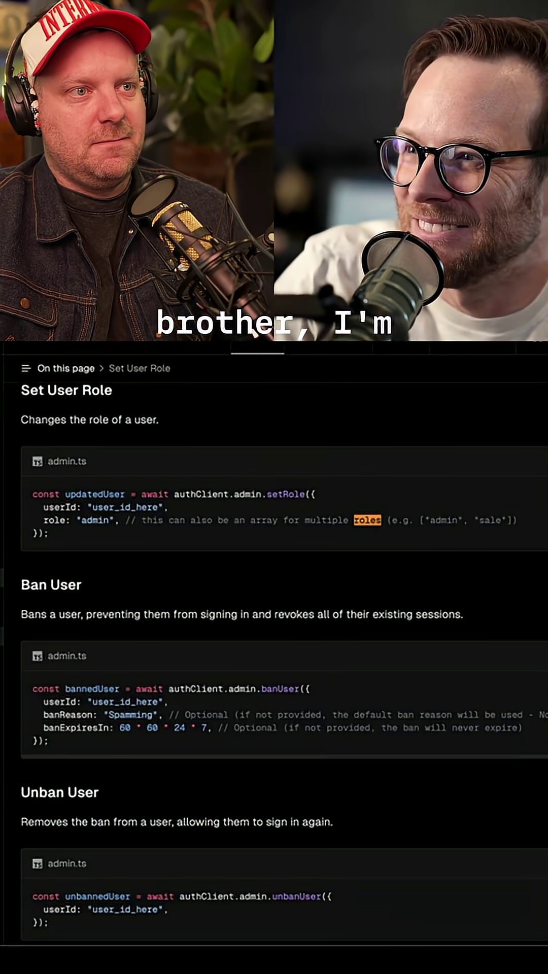